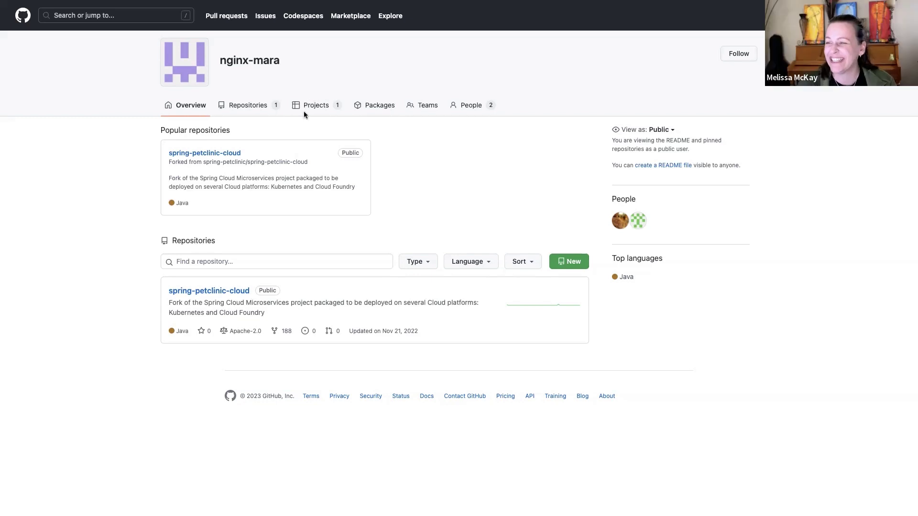
Open the NGINX/JFrog MARA Demo project and look through its List and Backlog views
left_click(324, 107)
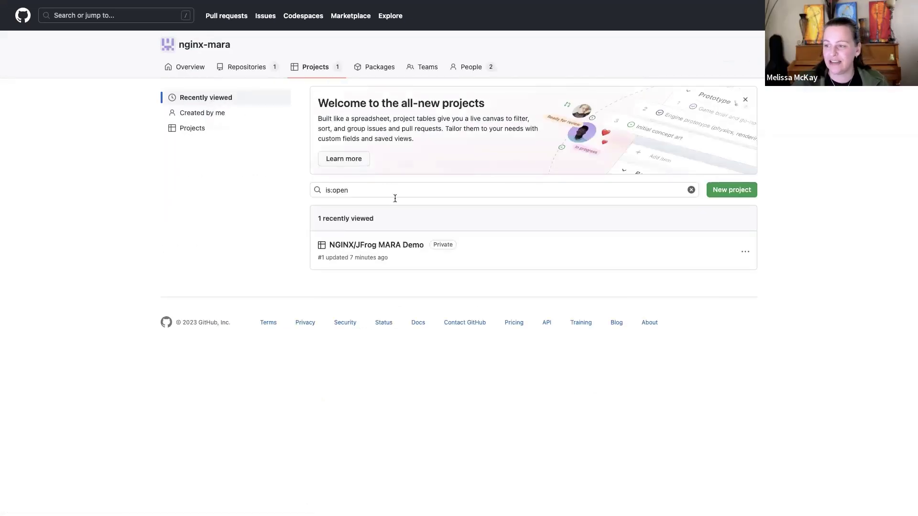
left_click(375, 246)
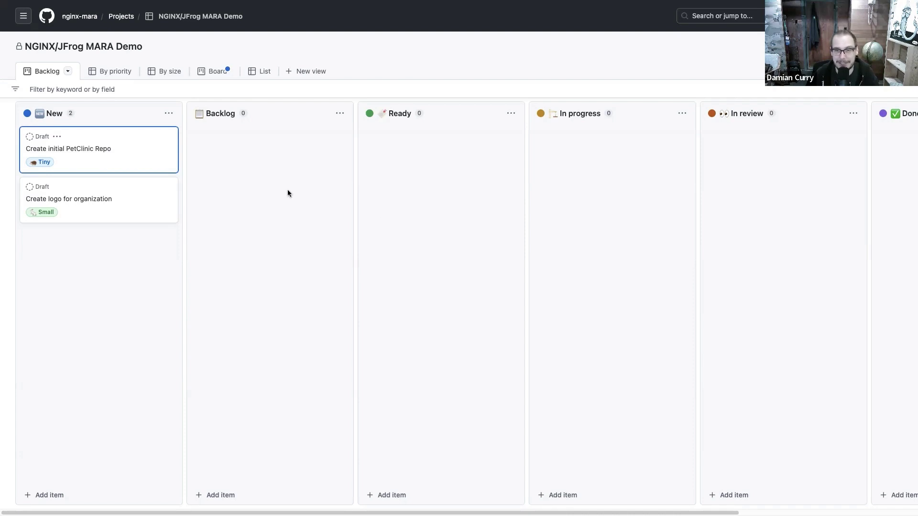
left_click(261, 72)
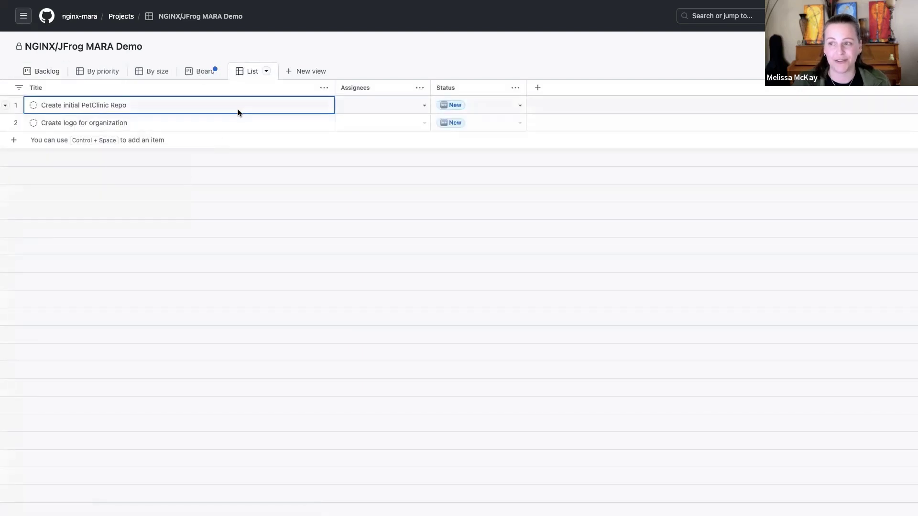
left_click(46, 72)
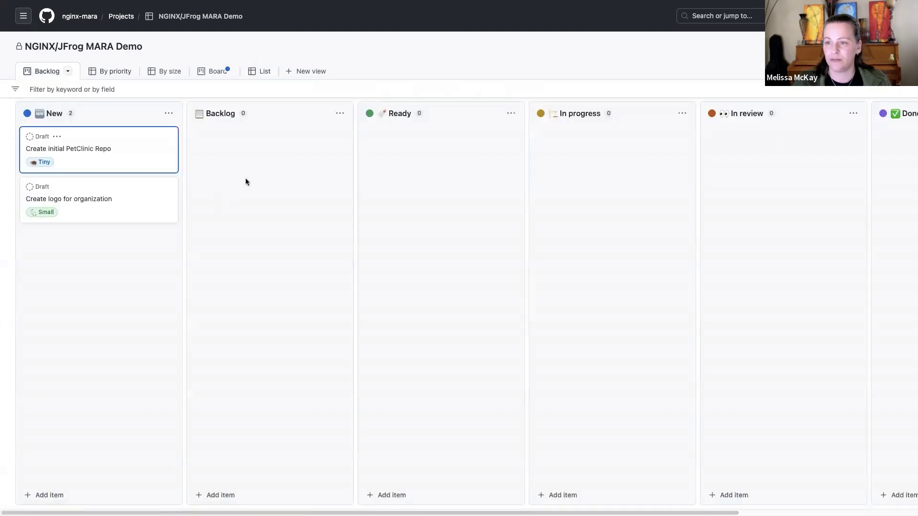
Hide the Backlog and Ready columns from the project's Backlog board view
left_click(340, 114)
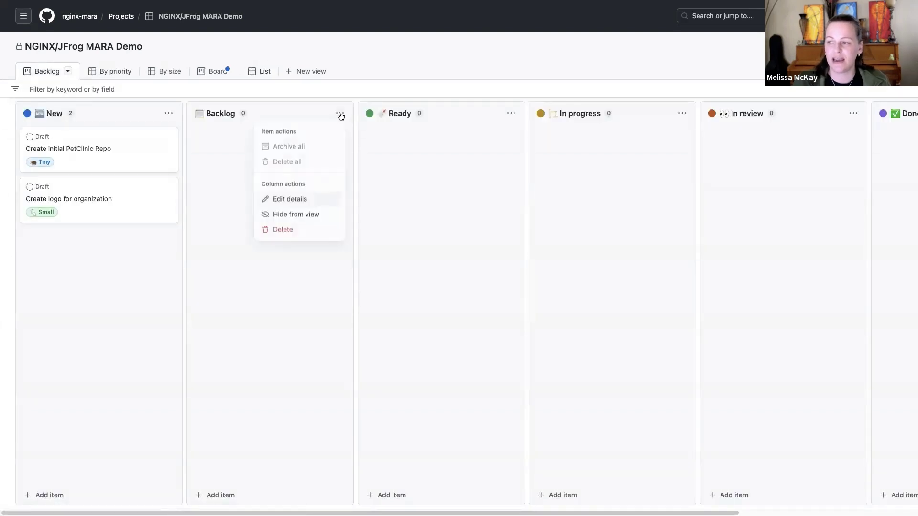
left_click(293, 215)
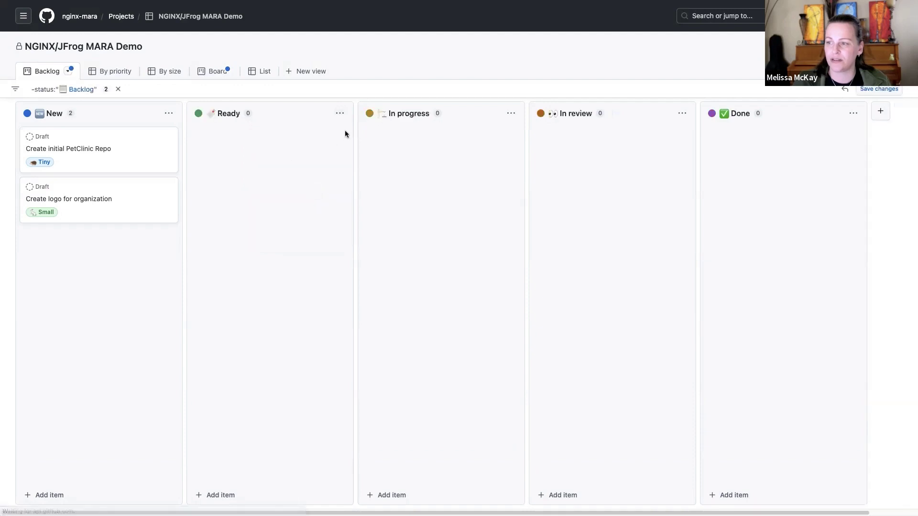
left_click(340, 114)
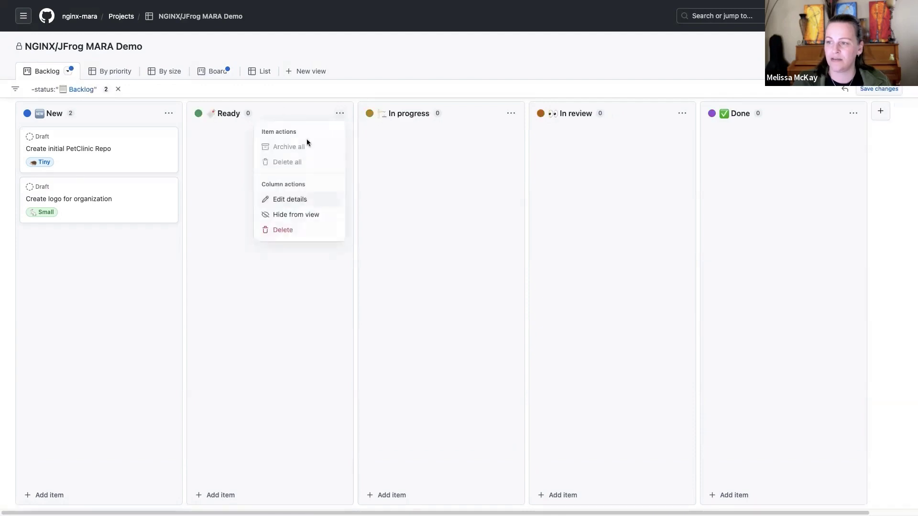
left_click(283, 214)
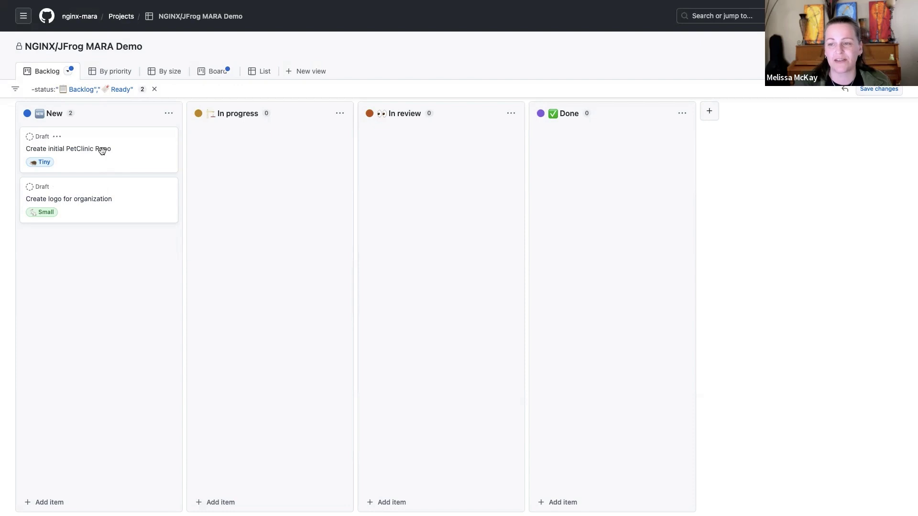
Open the Create initial PetClinic Repo draft and examine its available actions and editable description
left_click(58, 138)
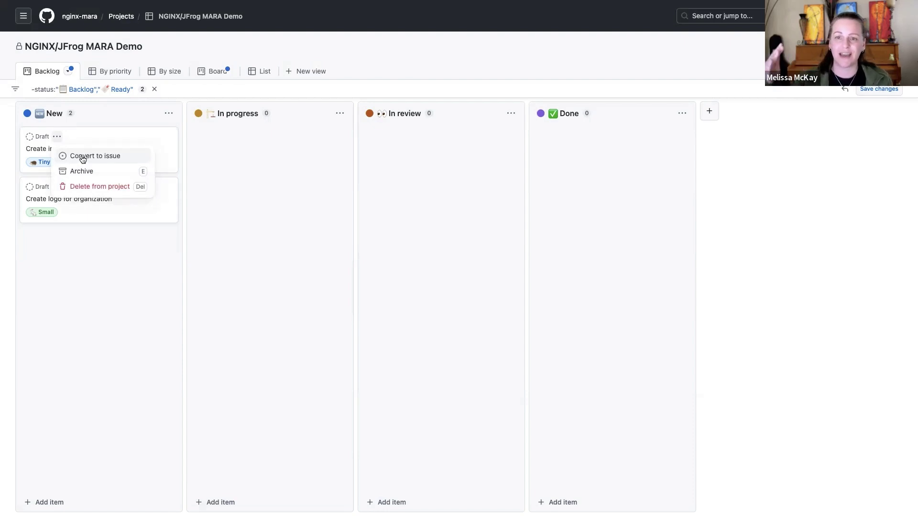
left_click(91, 135)
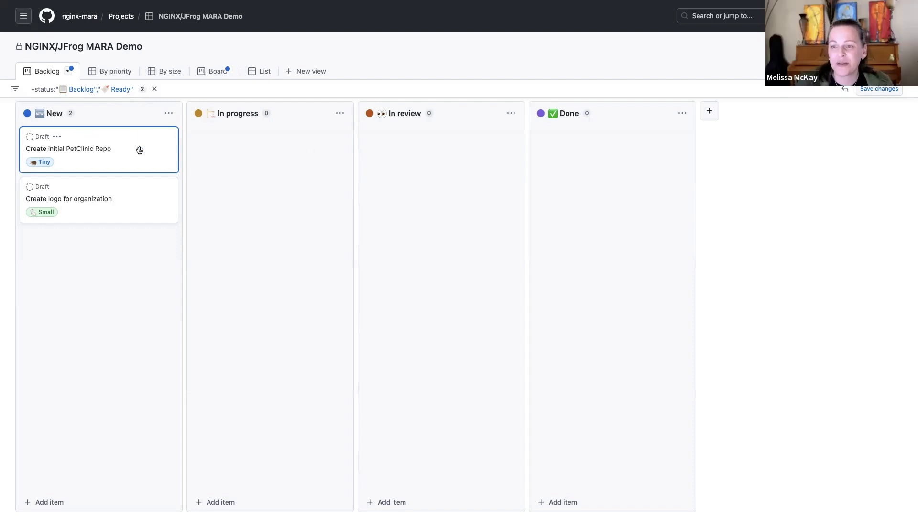
left_click(84, 149)
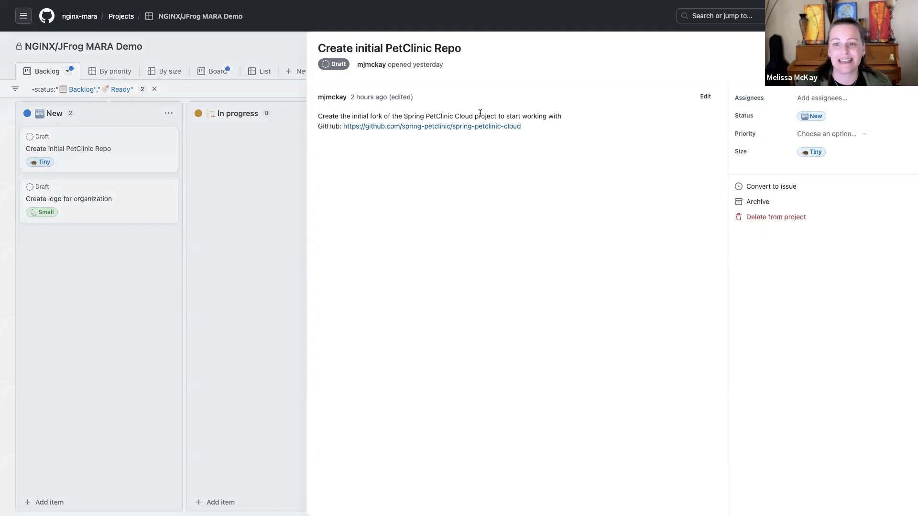
left_click(706, 97)
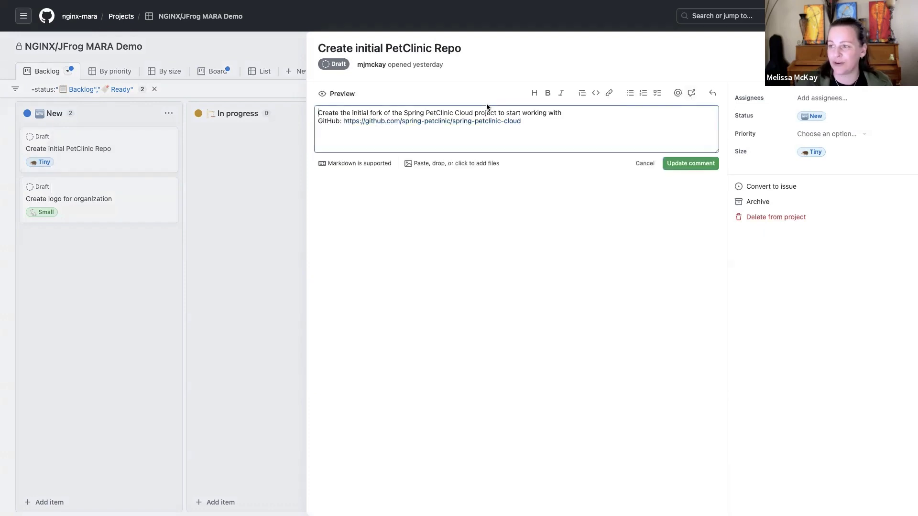
left_click(643, 164)
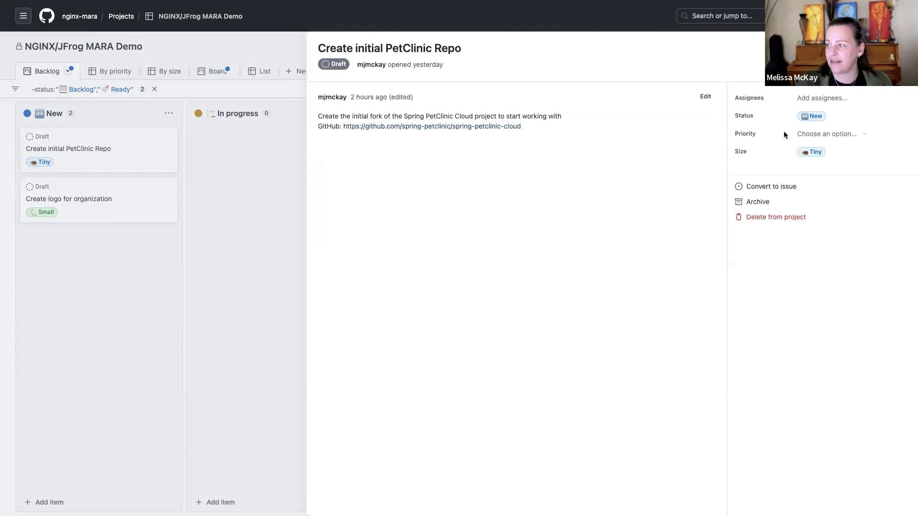
Assign the Create initial PetClinic Repo draft to the first suggested team member
left_click(834, 98)
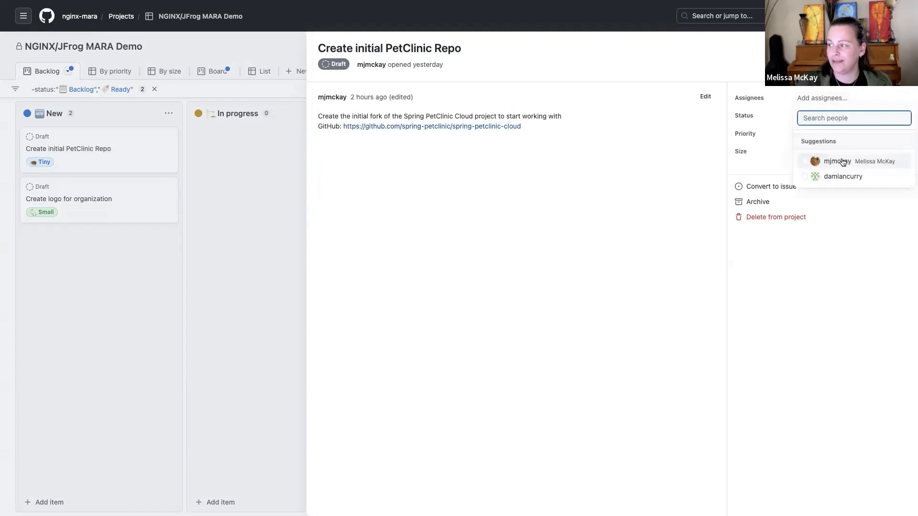
left_click(804, 160)
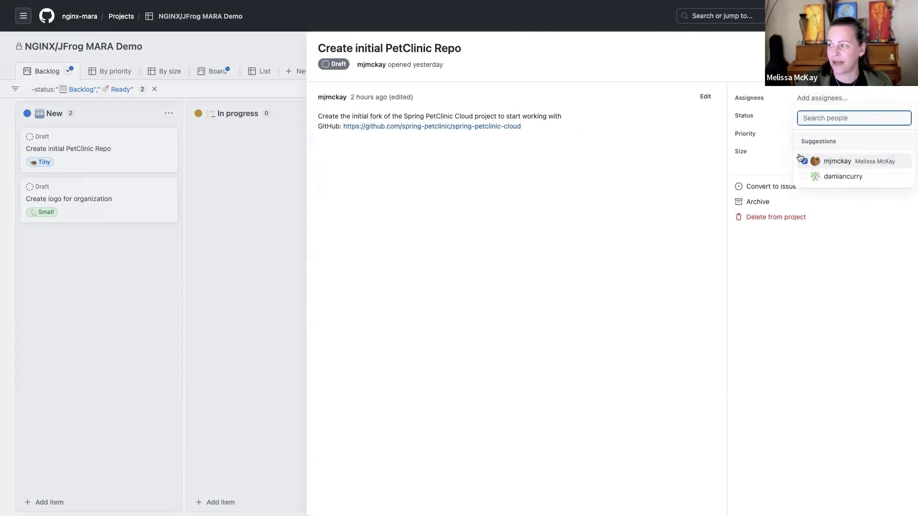
left_click(753, 156)
Examine the Priority and Size options available for the PetClinic repo draft
left_click(859, 137)
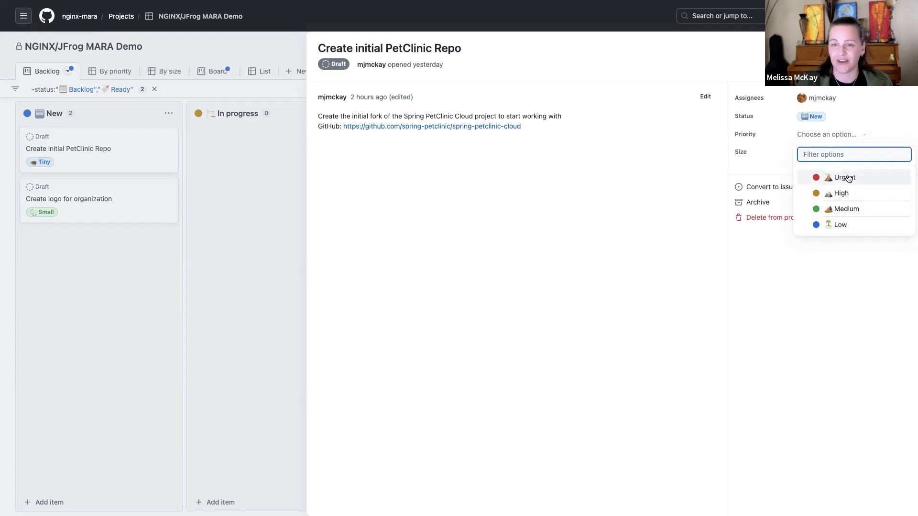
left_click(647, 161)
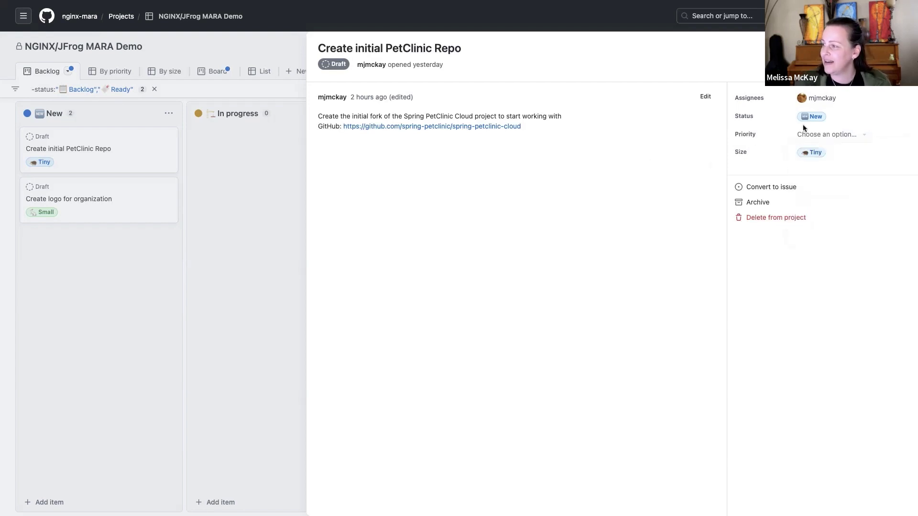
left_click(818, 156)
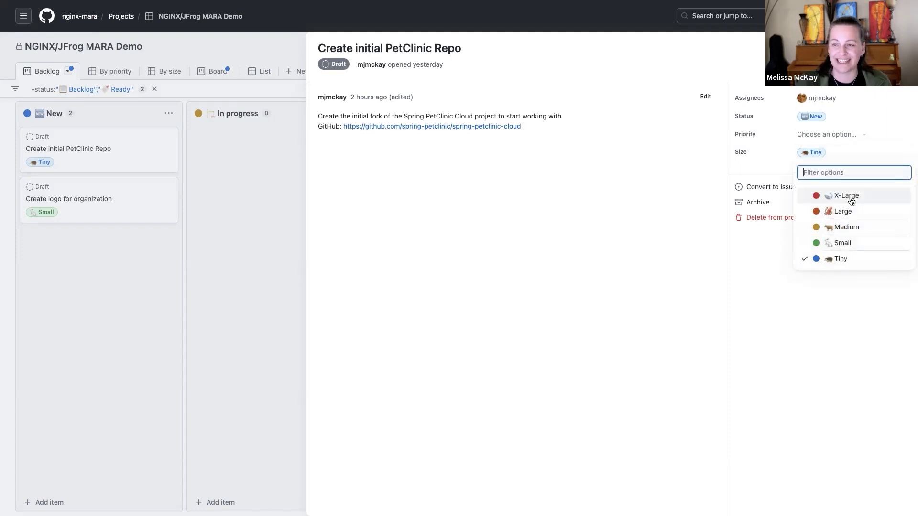
left_click(673, 154)
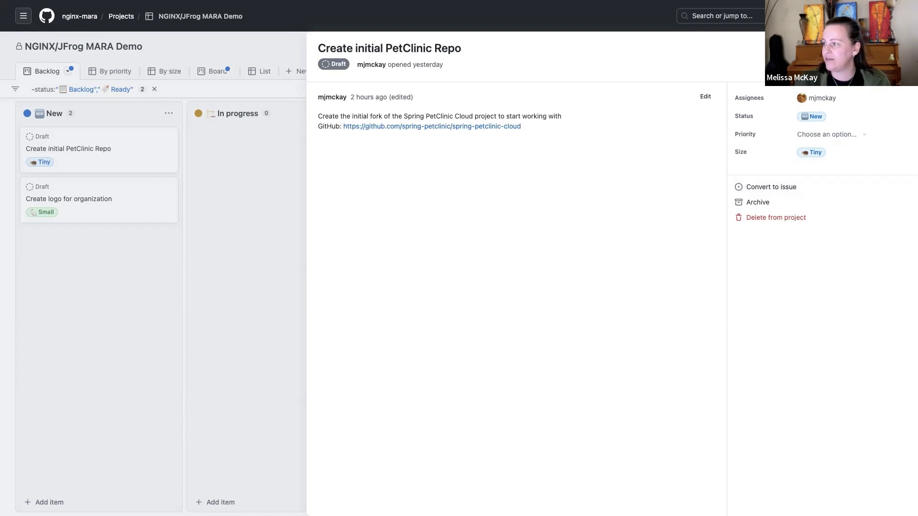
Close the draft's details and move the Create initial PetClinic Repo card to the Done column
key("Escape")
left_click_drag(125, 148, 633, 150)
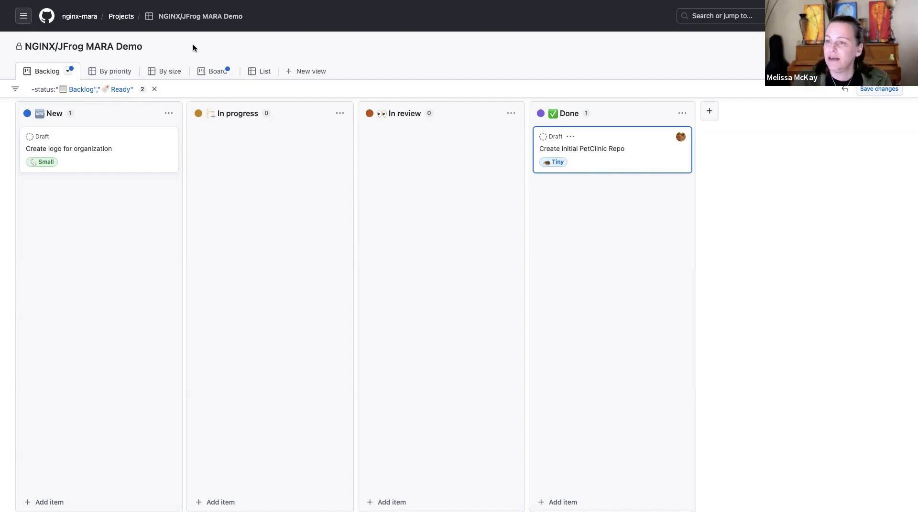
Add a custom project field named Iteration of type Iteration, starting Mar 10 with a duration of 2 weeks
left_click(101, 47)
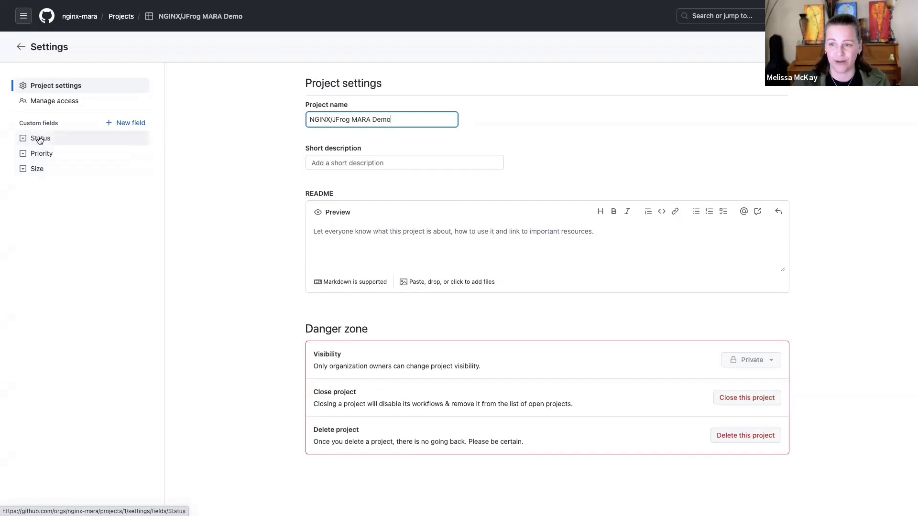
left_click(127, 122)
type("Iteration")
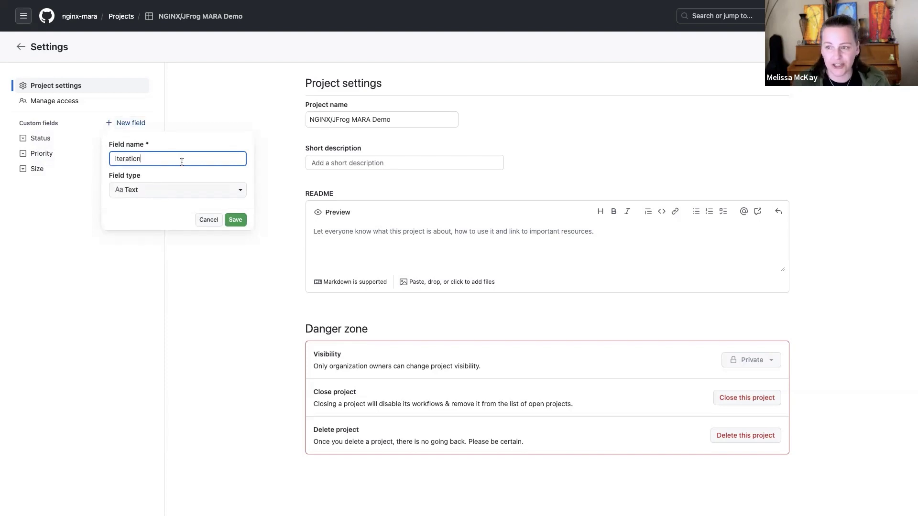
left_click(181, 194)
left_click(156, 273)
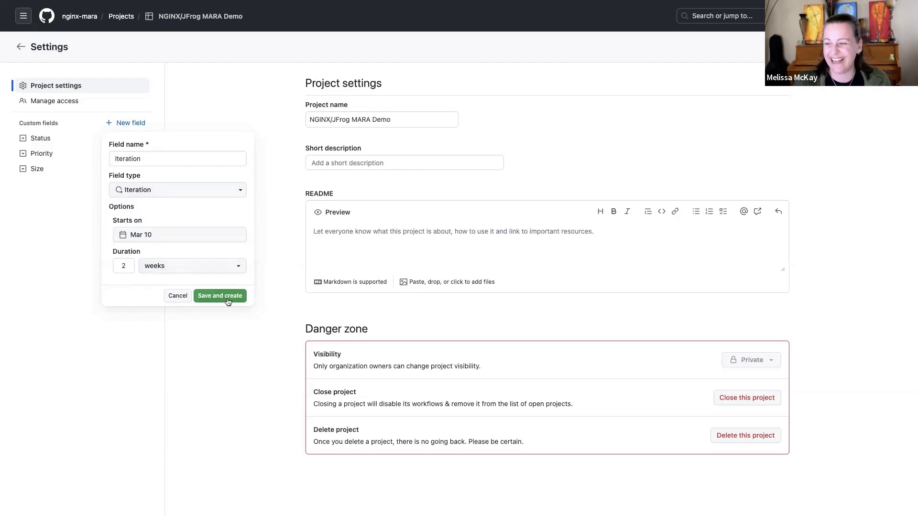
left_click(207, 296)
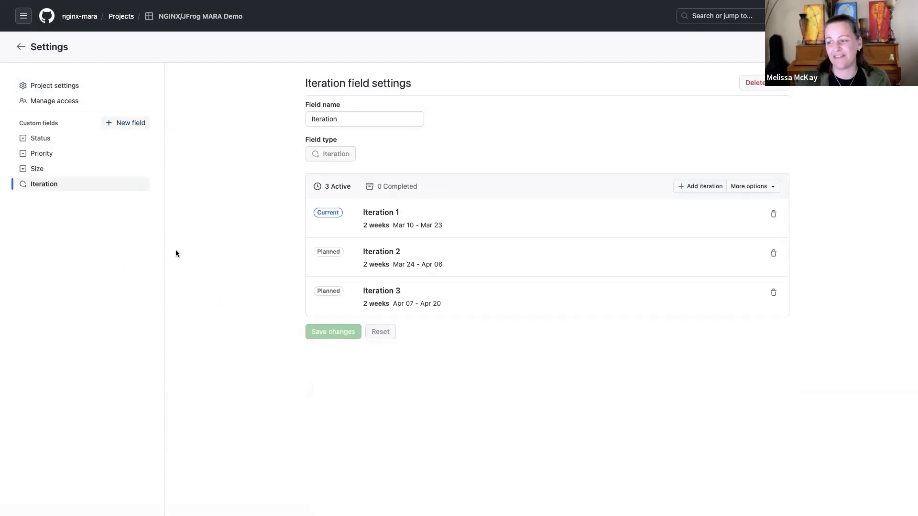
Return to the board and set the Create logo for organization draft's iteration to Iteration 1
left_click(19, 47)
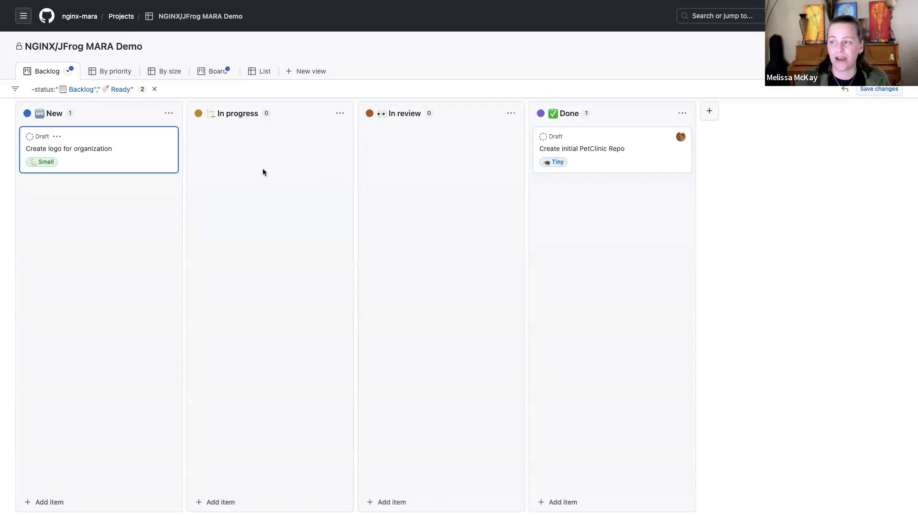
left_click(77, 150)
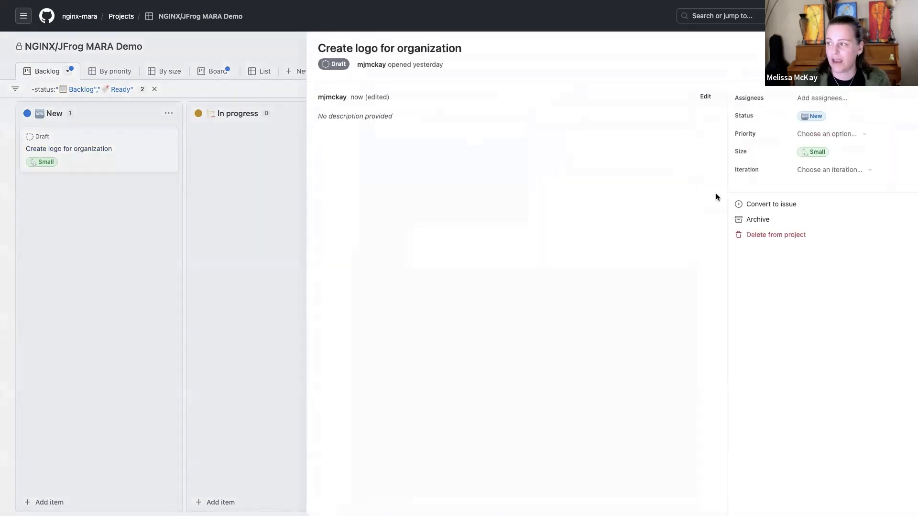
left_click(867, 172)
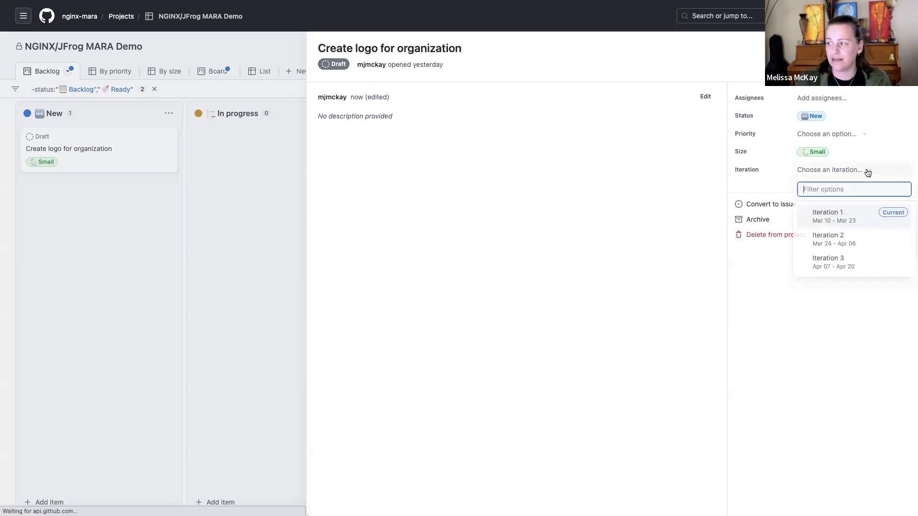
left_click(830, 219)
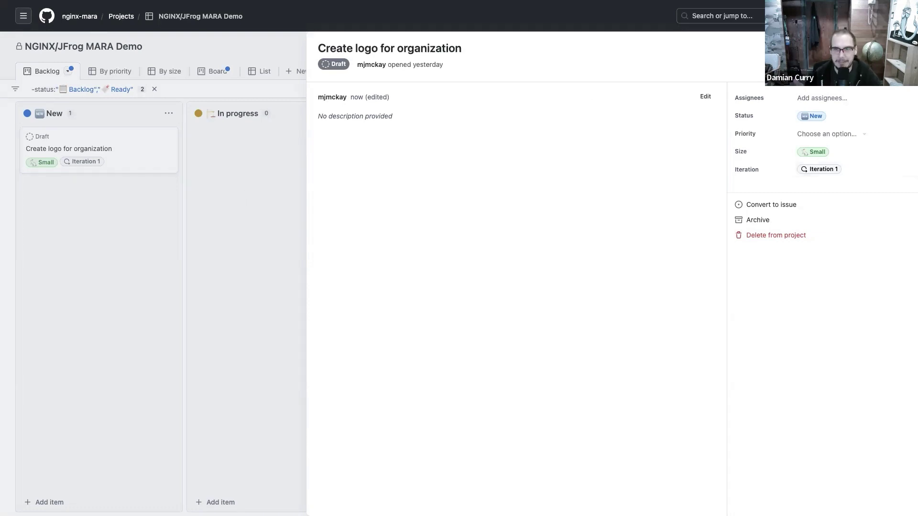
key("Escape")
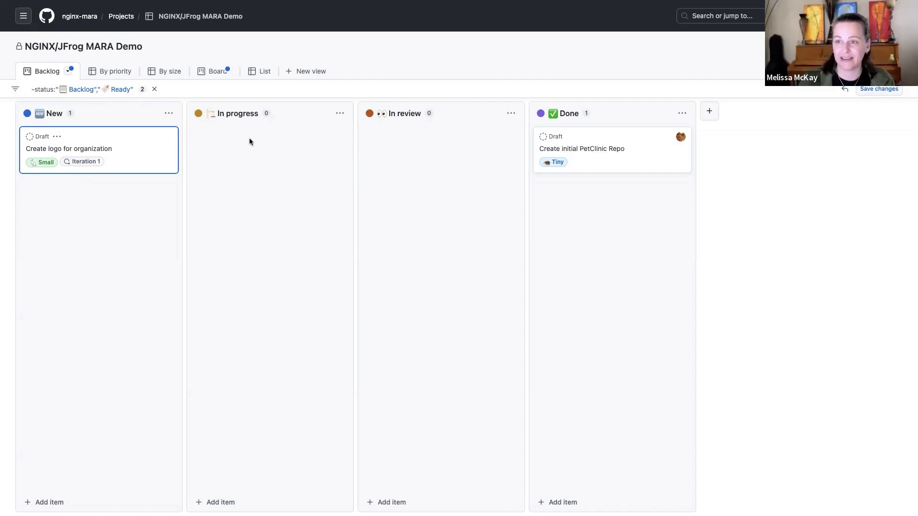
Open the nginx-mara organization's spring-petclinic-cloud repository and examine its files and branch list
left_click(78, 17)
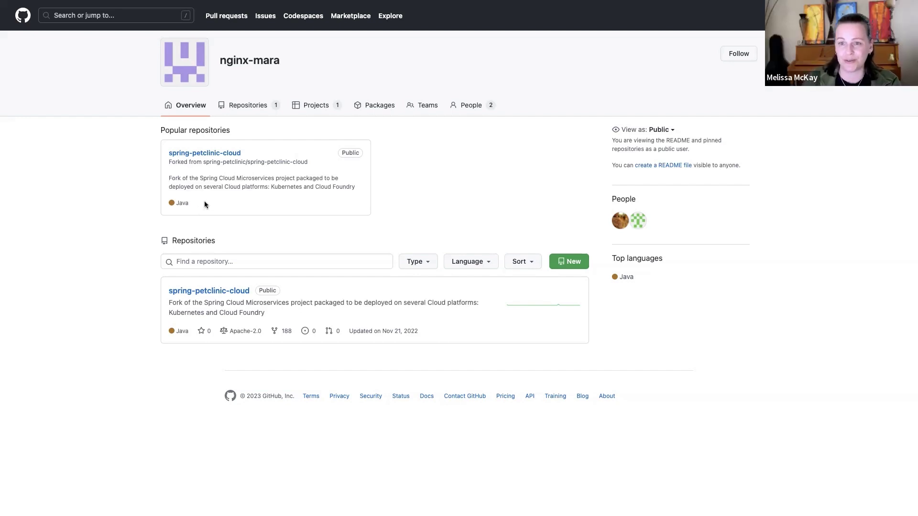
left_click(198, 293)
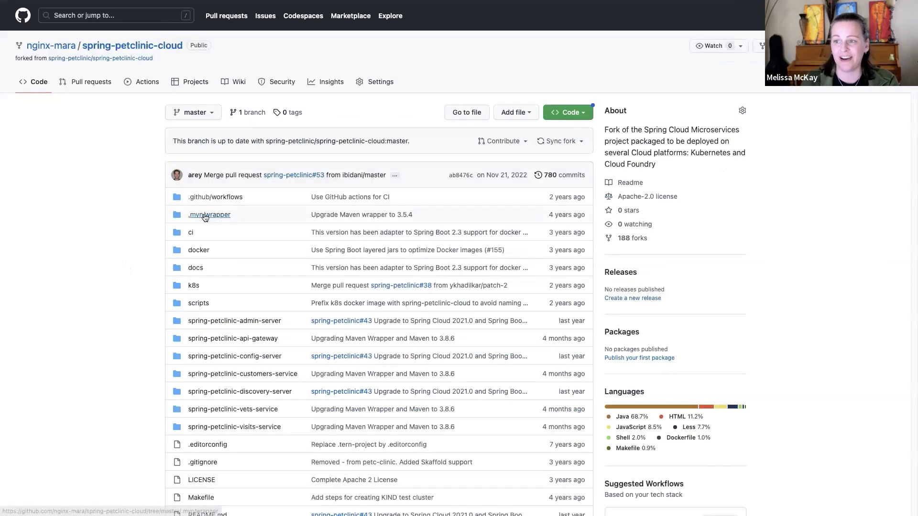
left_click(210, 113)
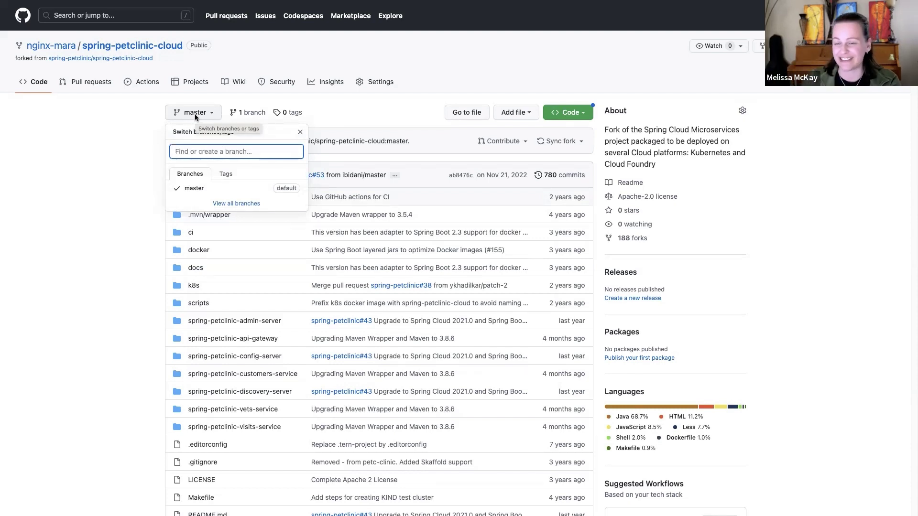
left_click(122, 147)
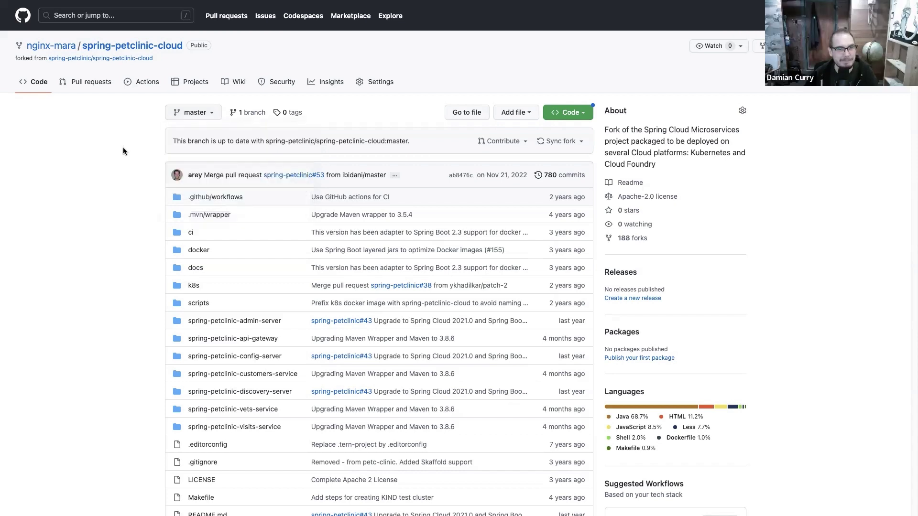
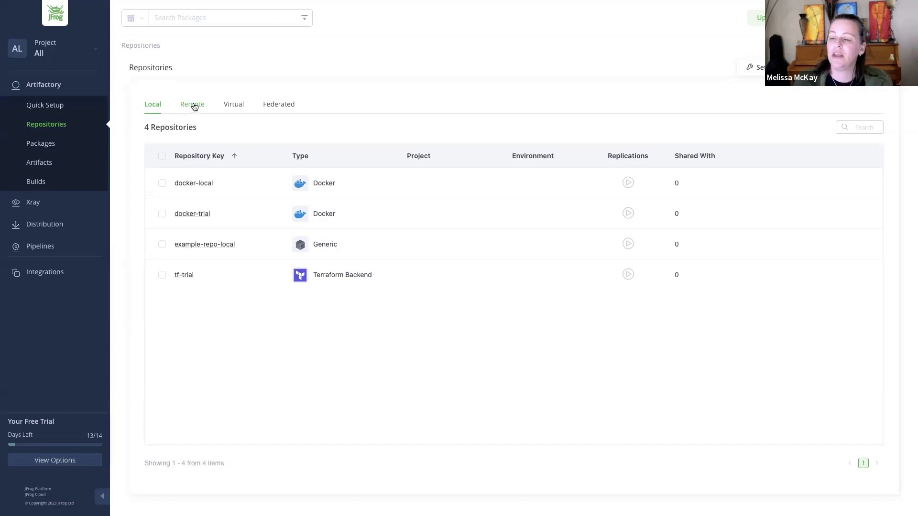
Switch to JFrog Artifactory and view the remote repositories
left_click(189, 109)
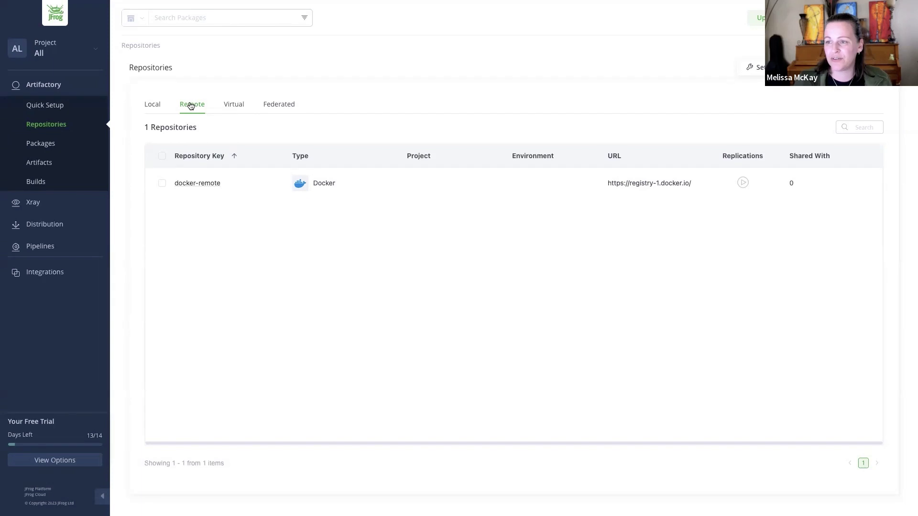
Review the basic settings of the docker-remote repository, and close them without saving any changes
left_click(191, 185)
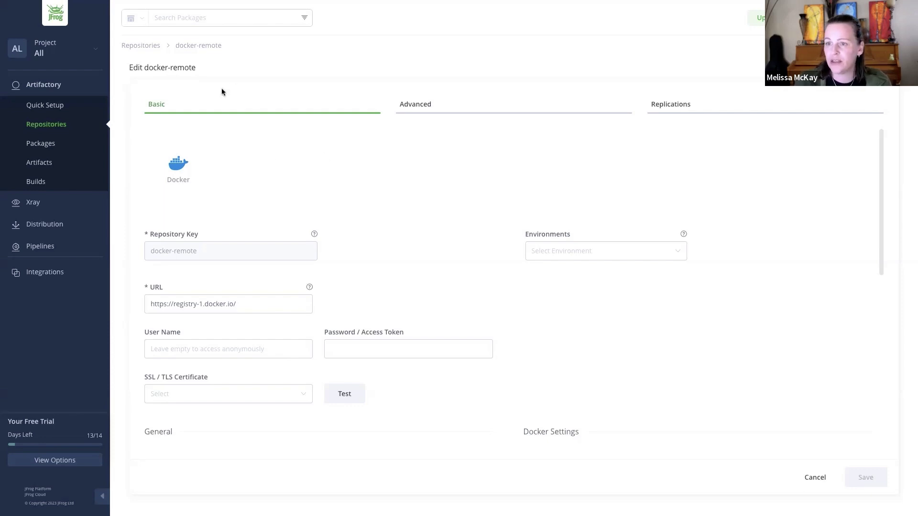
left_click(806, 480)
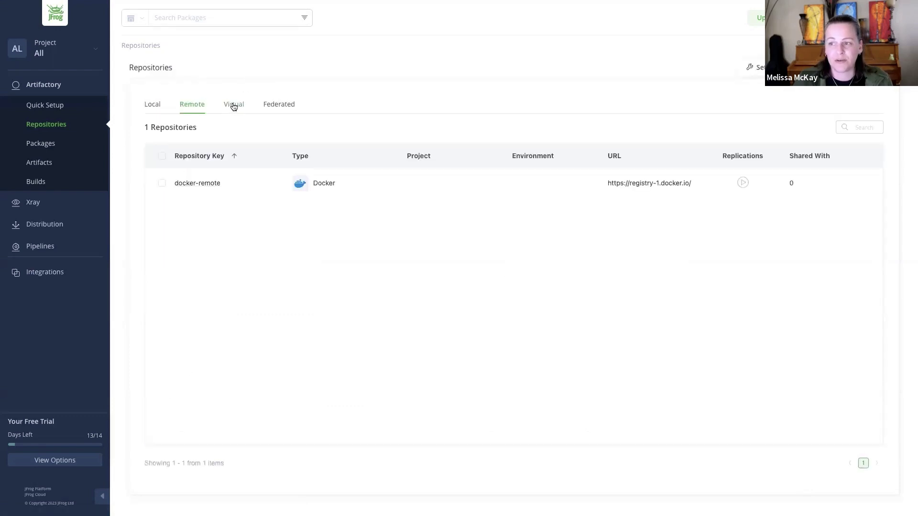
Open the virtual docker repository's settings and examine which repositories it includes and their resolution order
left_click(234, 106)
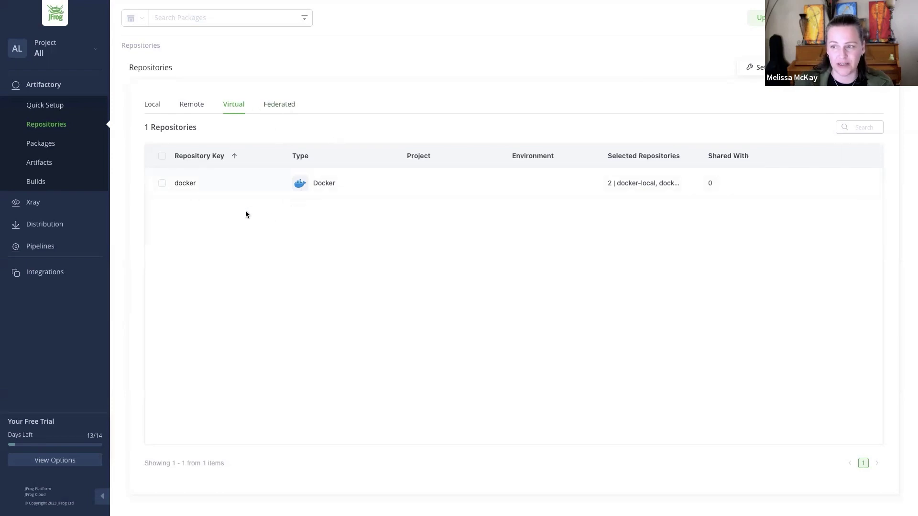
left_click(185, 183)
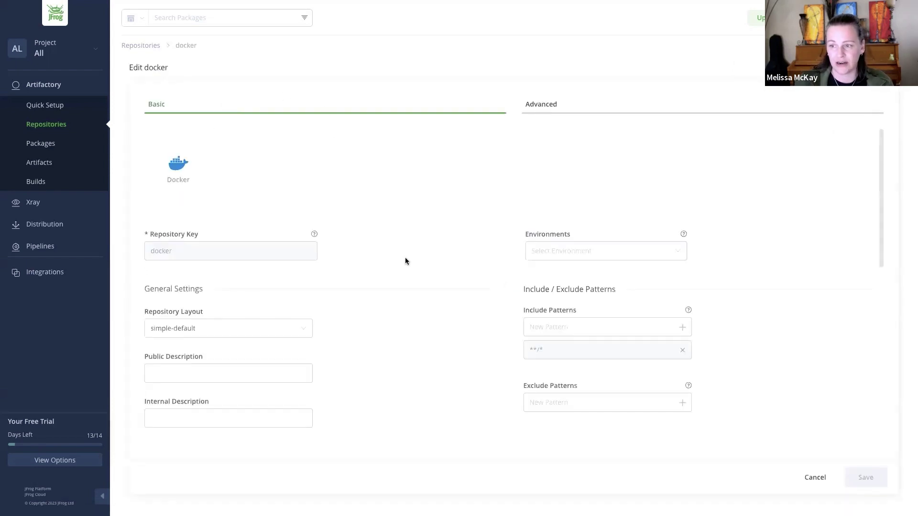
scroll(403, 255, "down", 10)
scroll(403, 255, "down", 1)
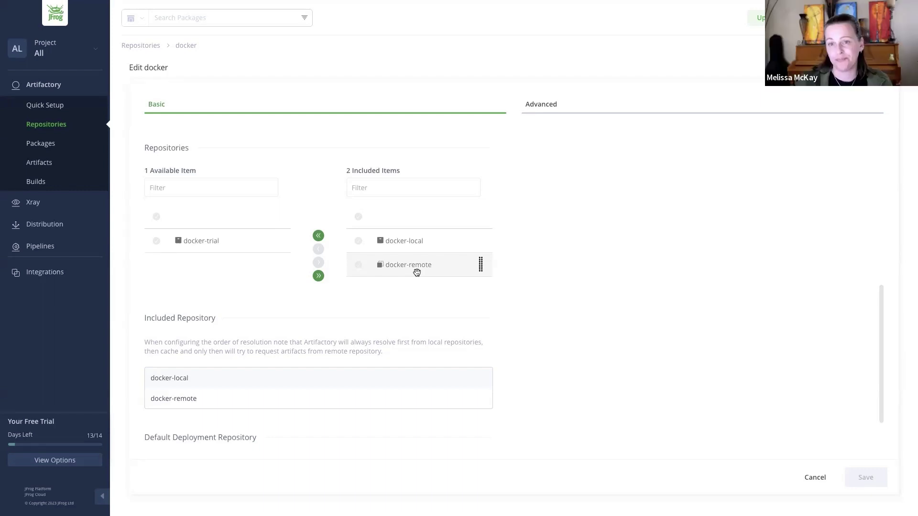
left_click_drag(417, 272, 381, 218)
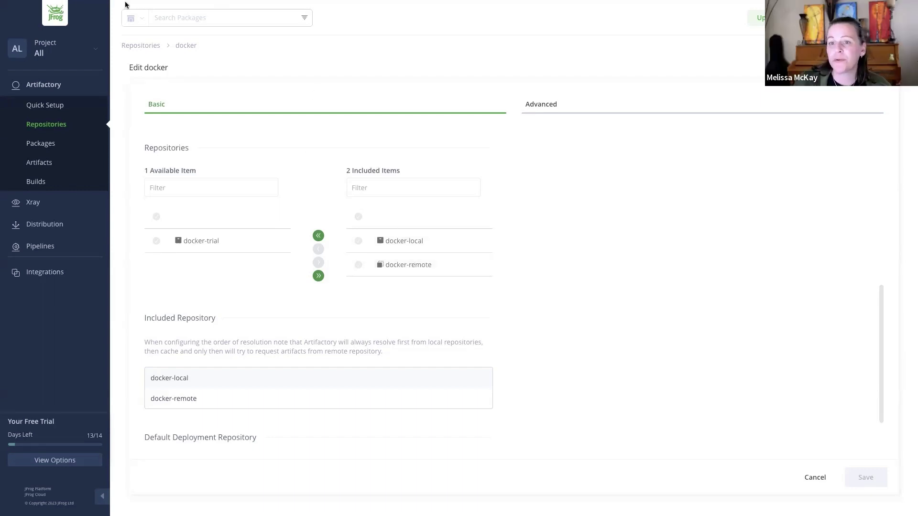